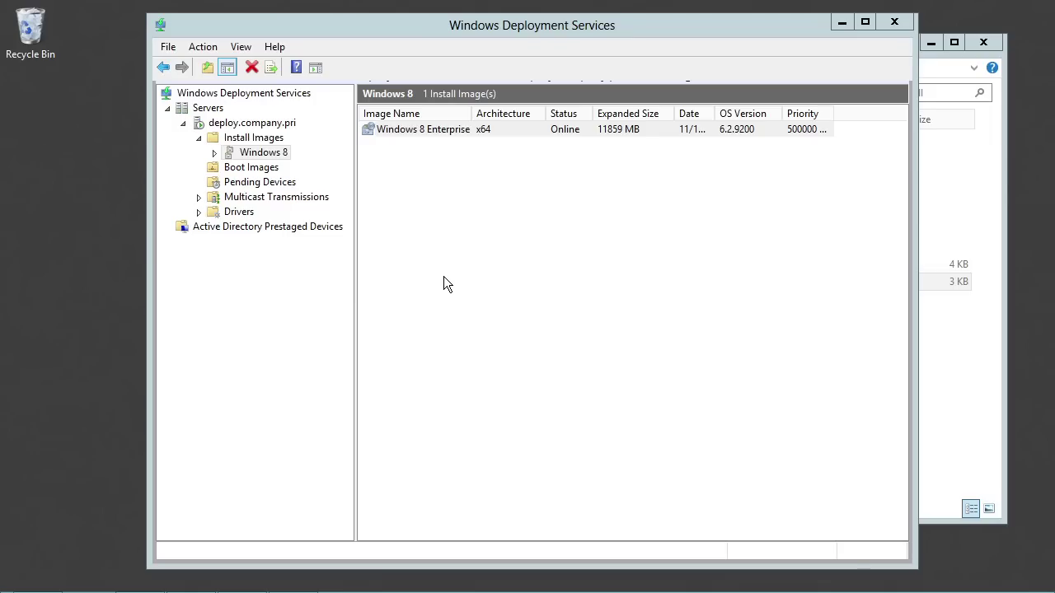
# Expand the server's Drivers node and view the contents of DriverGroup1 and All Packages.
pyautogui.click(198, 212)
pyautogui.click(213, 212)
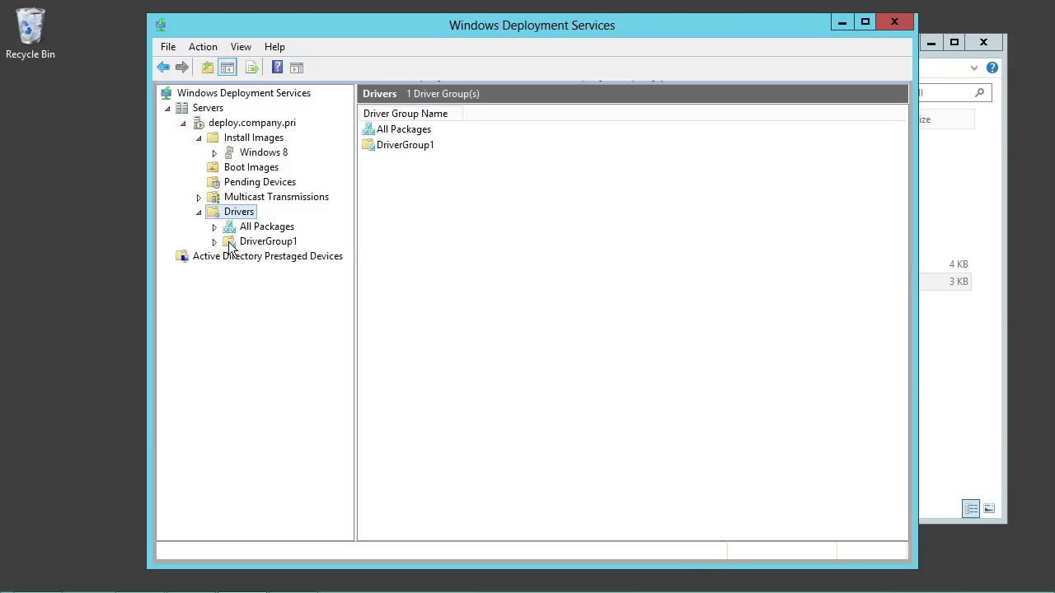
pyautogui.click(260, 243)
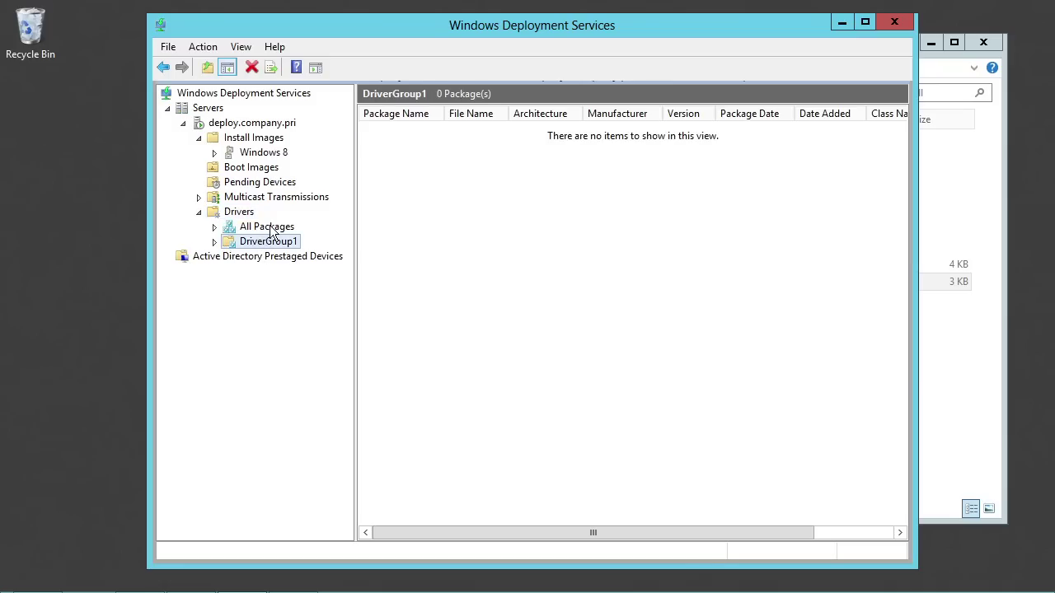
pyautogui.click(270, 230)
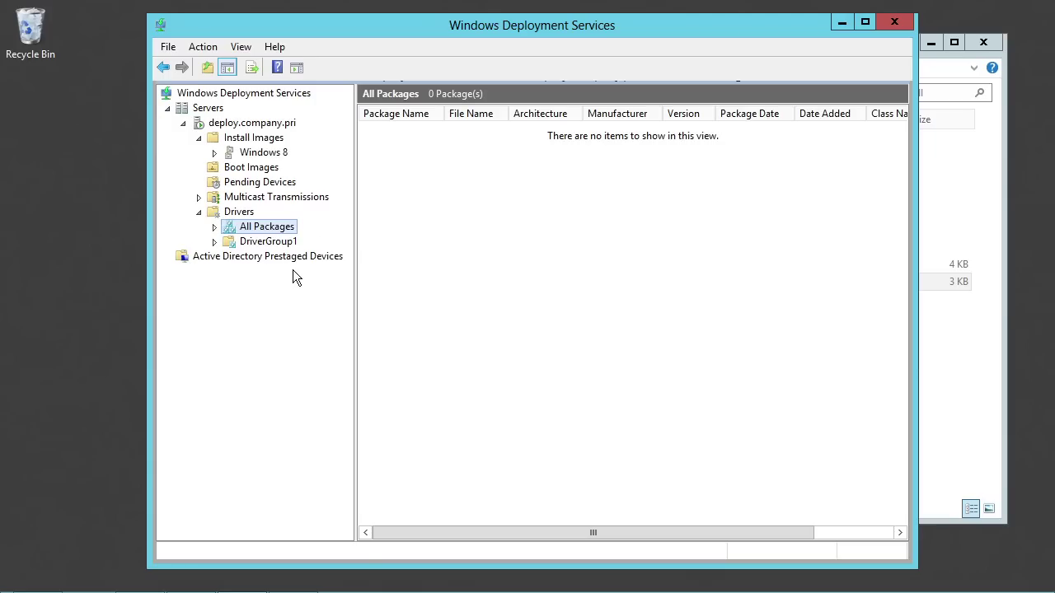
# Switch to File Explorer and open the folder C:\IT\Drivers\VMware Workstation 9\scsi.
pyautogui.click(140, 577)
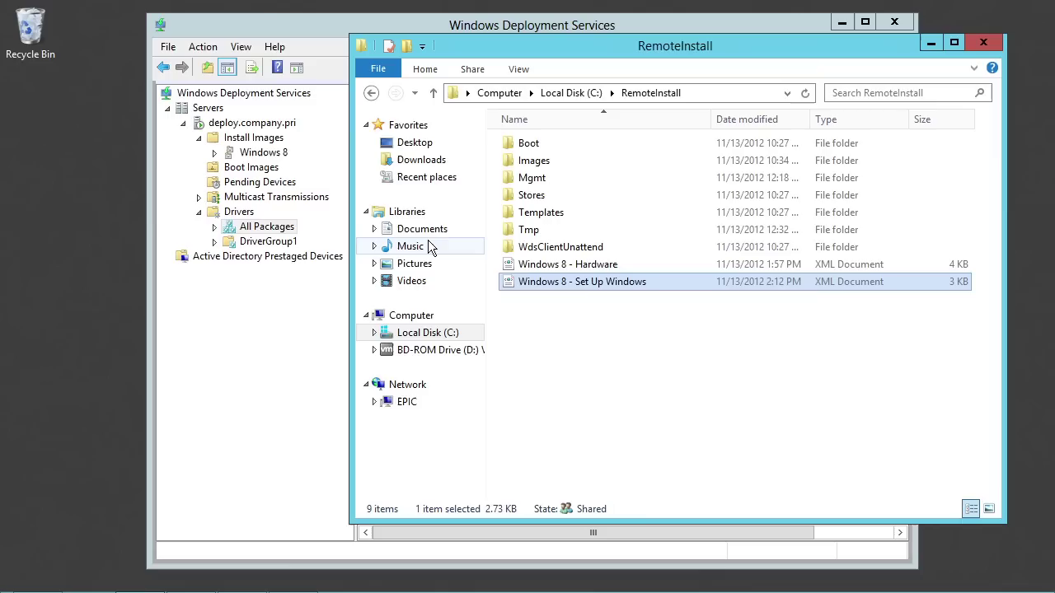
pyautogui.click(568, 93)
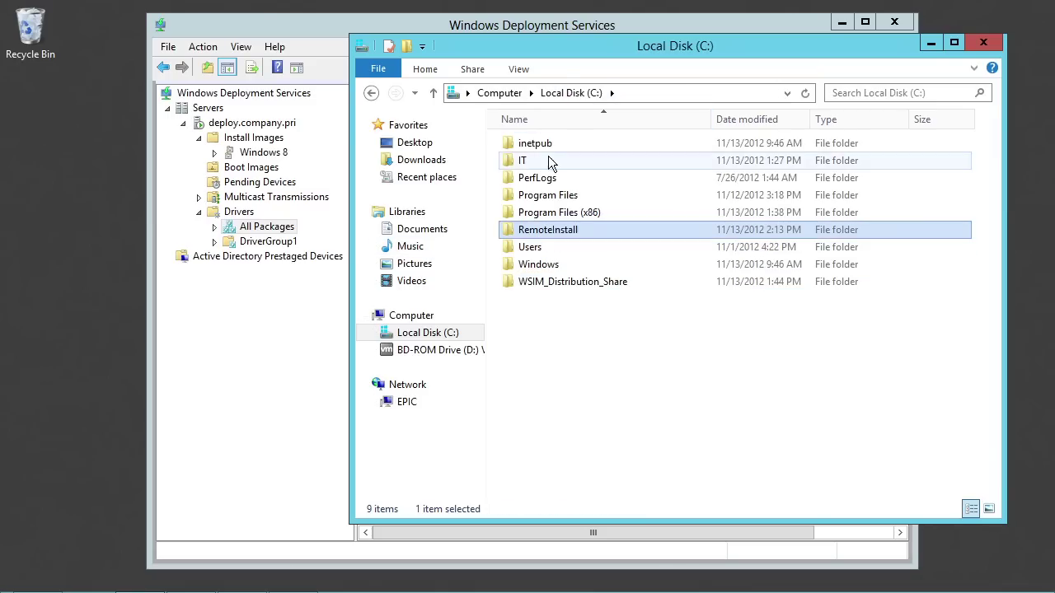
pyautogui.doubleClick(532, 161)
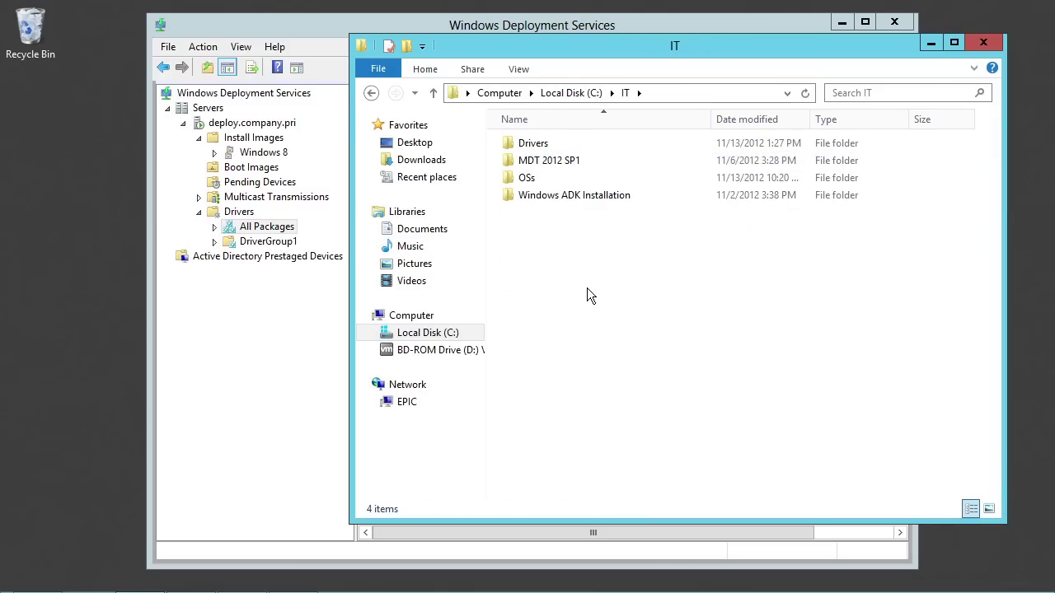
pyautogui.click(537, 145)
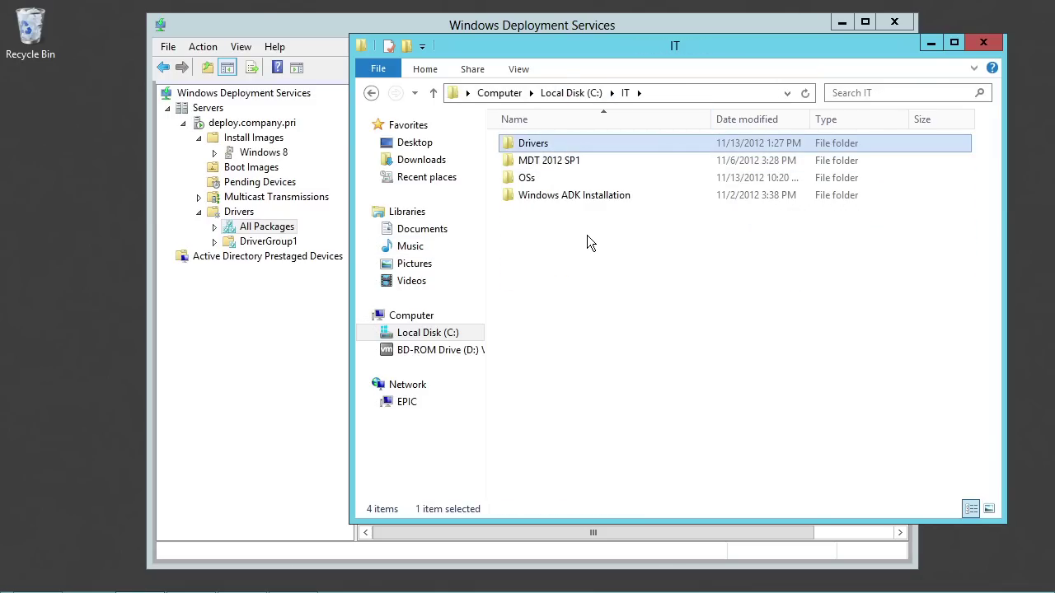
pyautogui.press('Return')
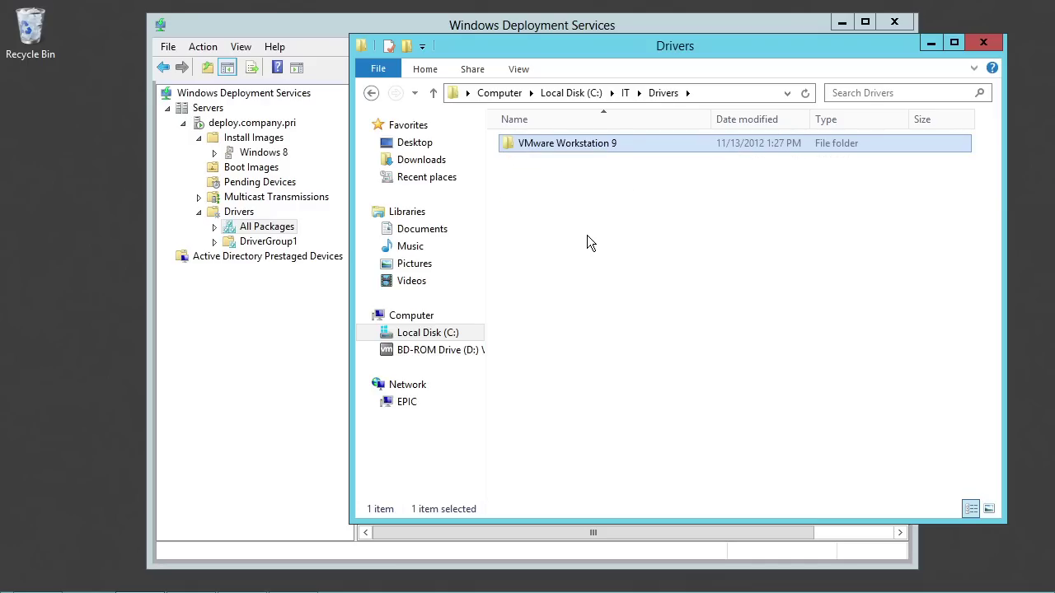
pyautogui.press('Return')
pyautogui.press('Down')
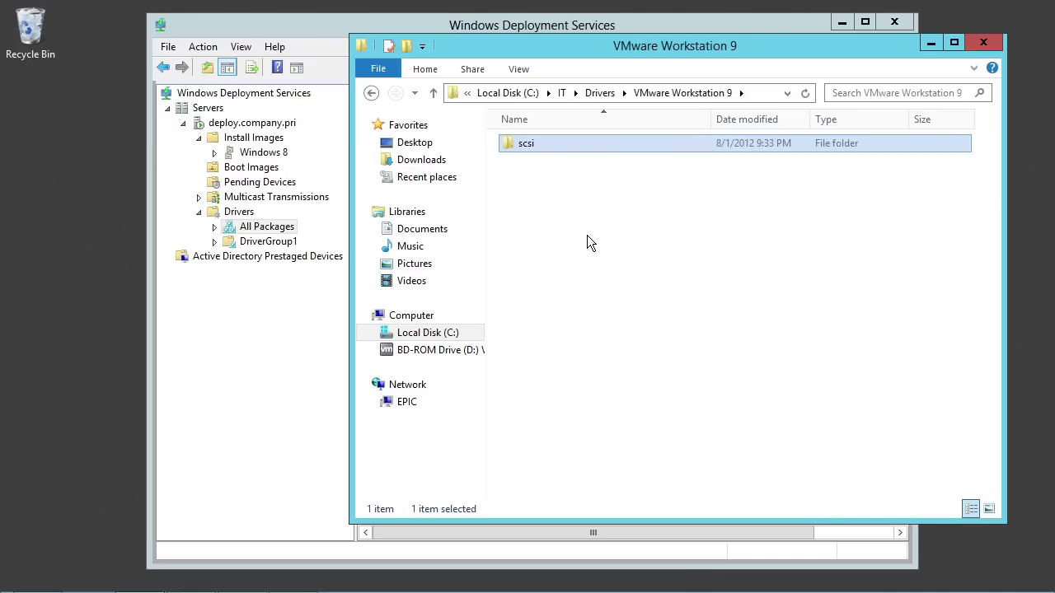
pyautogui.press('Return')
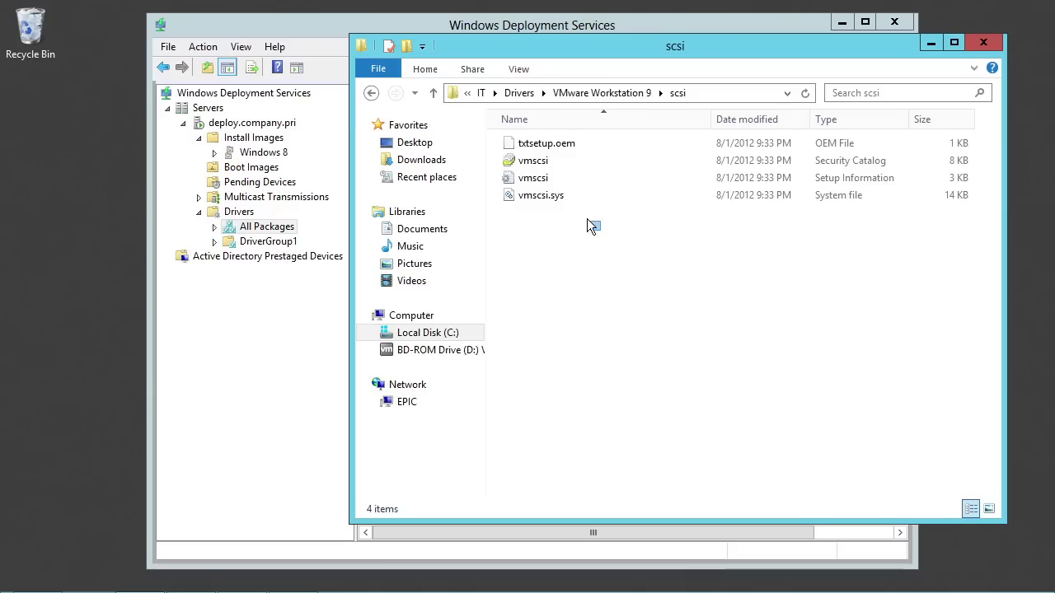
# Examine the driver files in the scsi folder, going through the security catalog, setup information, OEM and system files.
pyautogui.moveTo(627, 212); pyautogui.dragTo(513, 137)
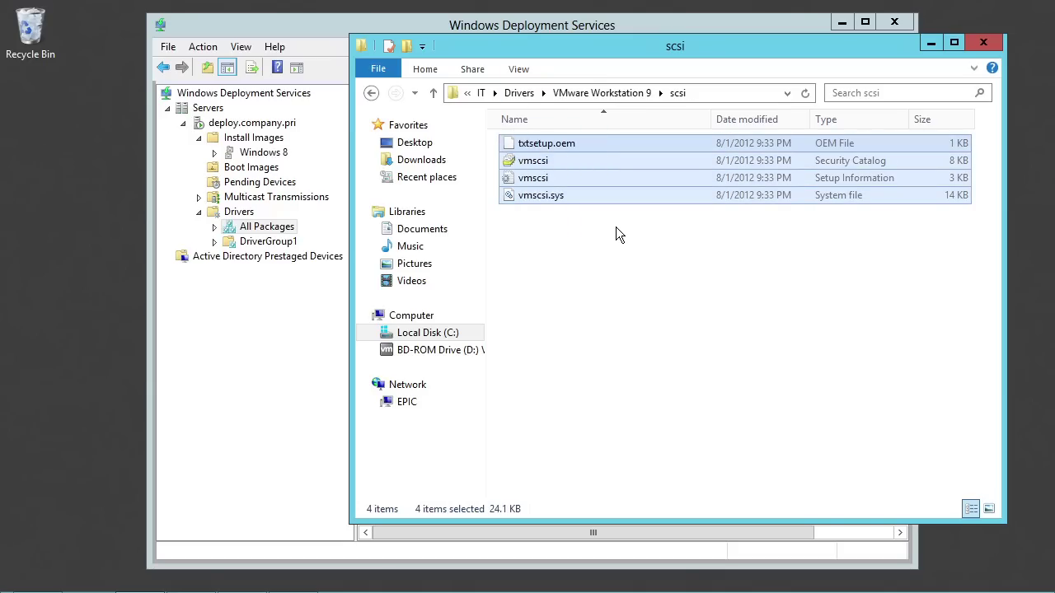
pyautogui.click(865, 160)
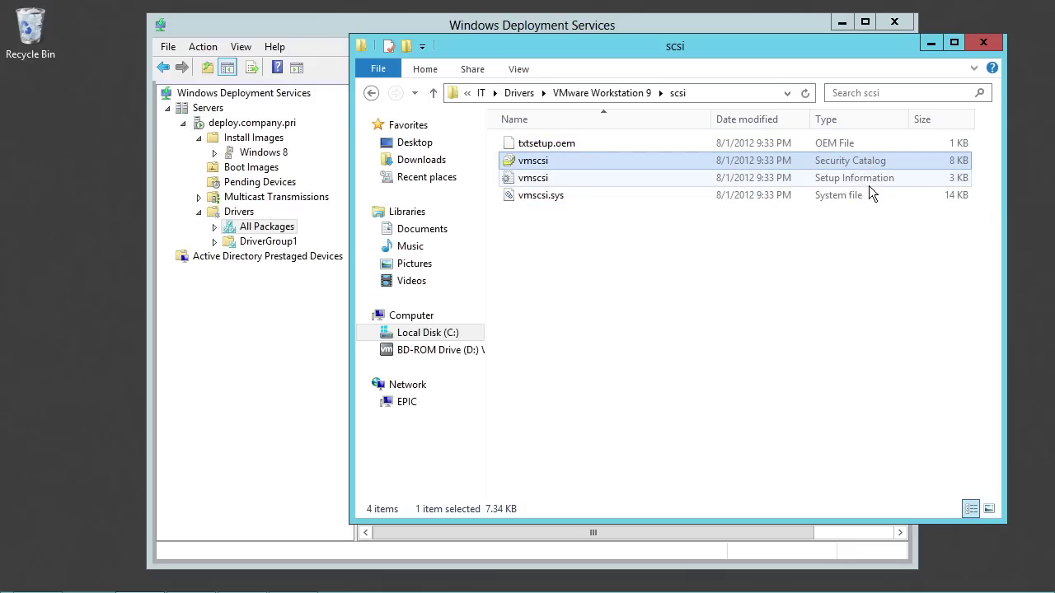
pyautogui.click(868, 178)
pyautogui.click(841, 144)
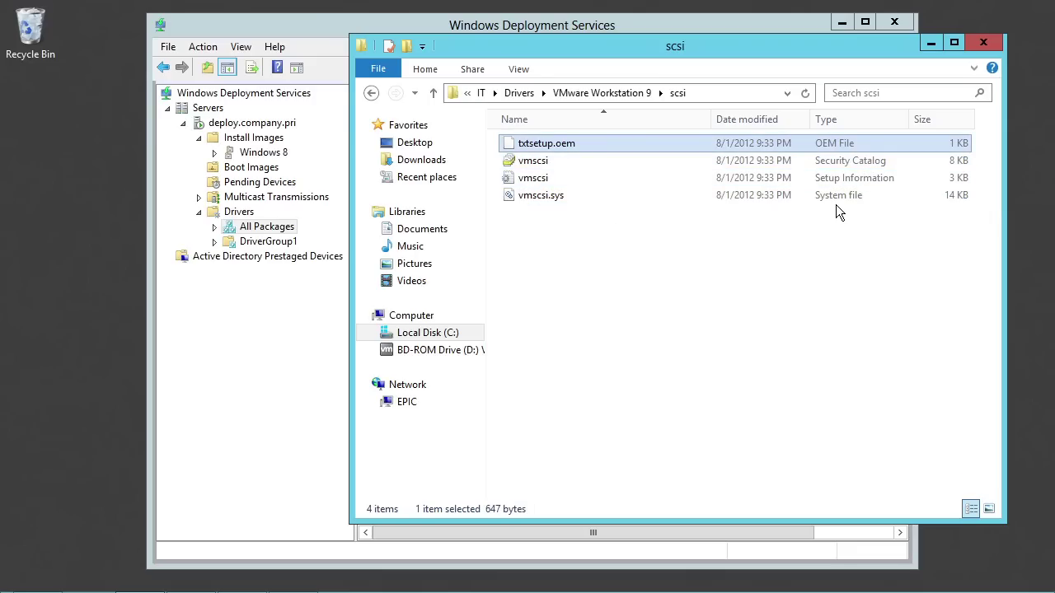
pyautogui.click(839, 199)
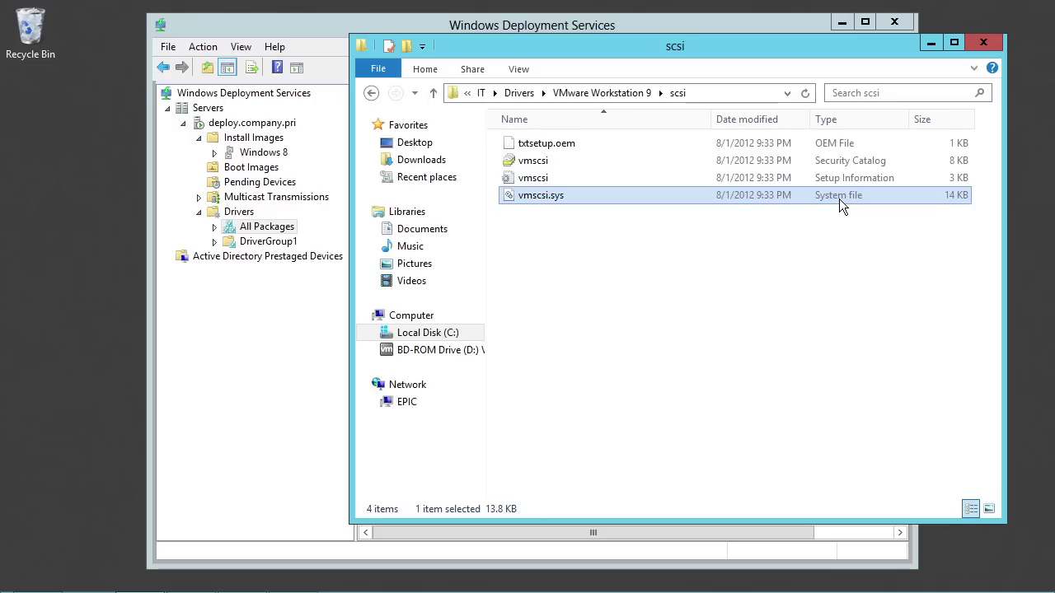
# Open the vmscsi setup information file, read through its contents, and close it along with the scsi folder window.
pyautogui.doubleClick(842, 179)
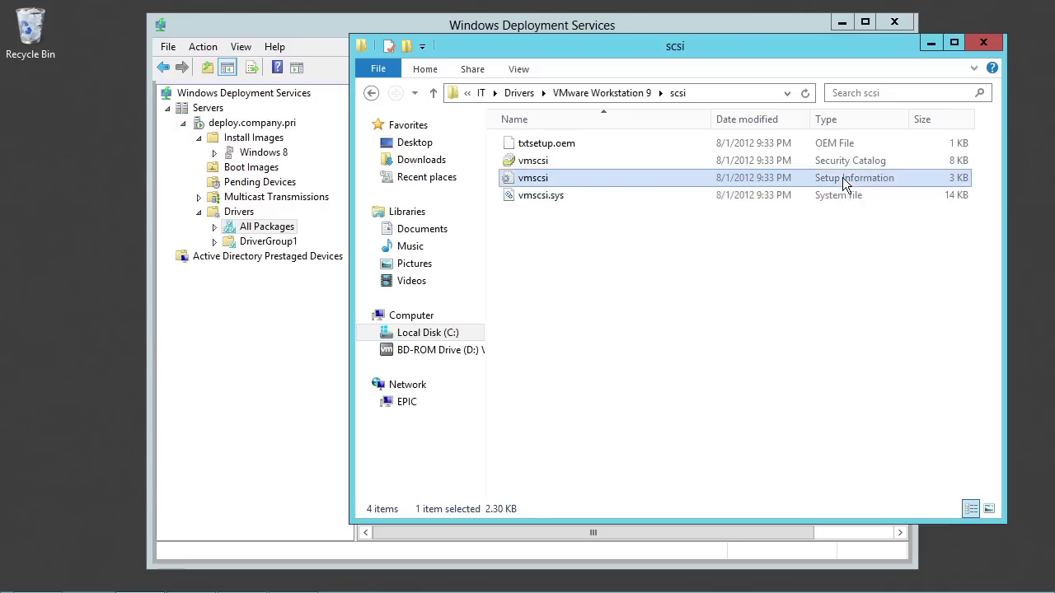
pyautogui.moveTo(586, 149); pyautogui.dragTo(576, 96)
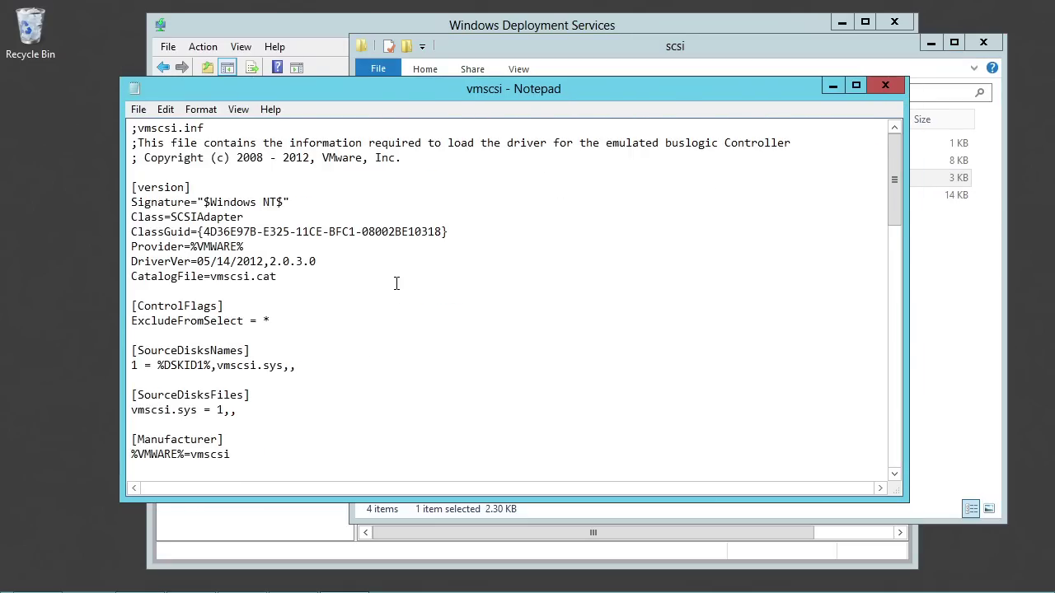
pyautogui.scroll(-9, 396, 283)
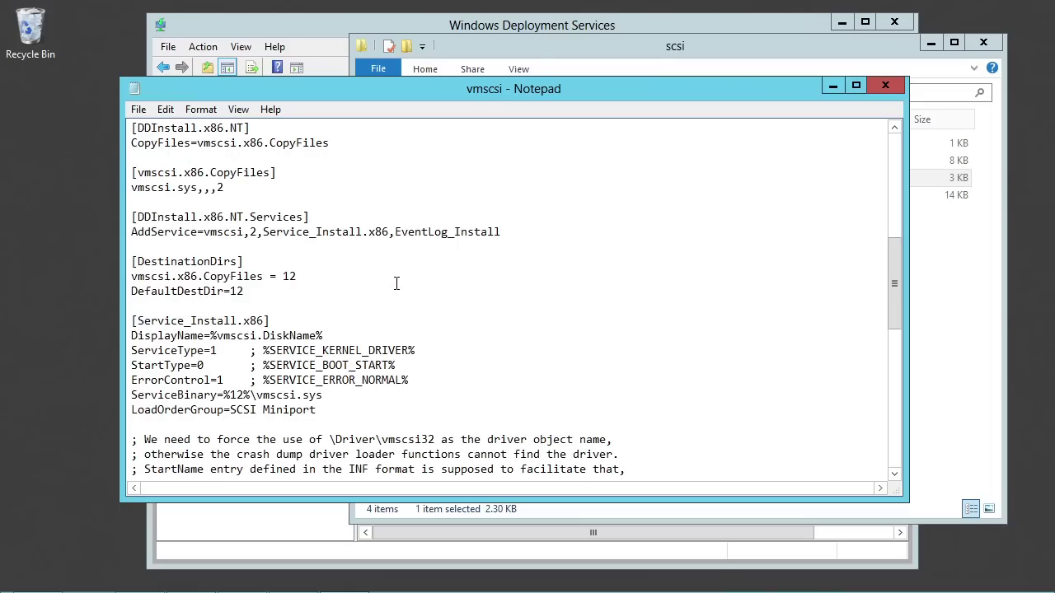
pyautogui.click(885, 85)
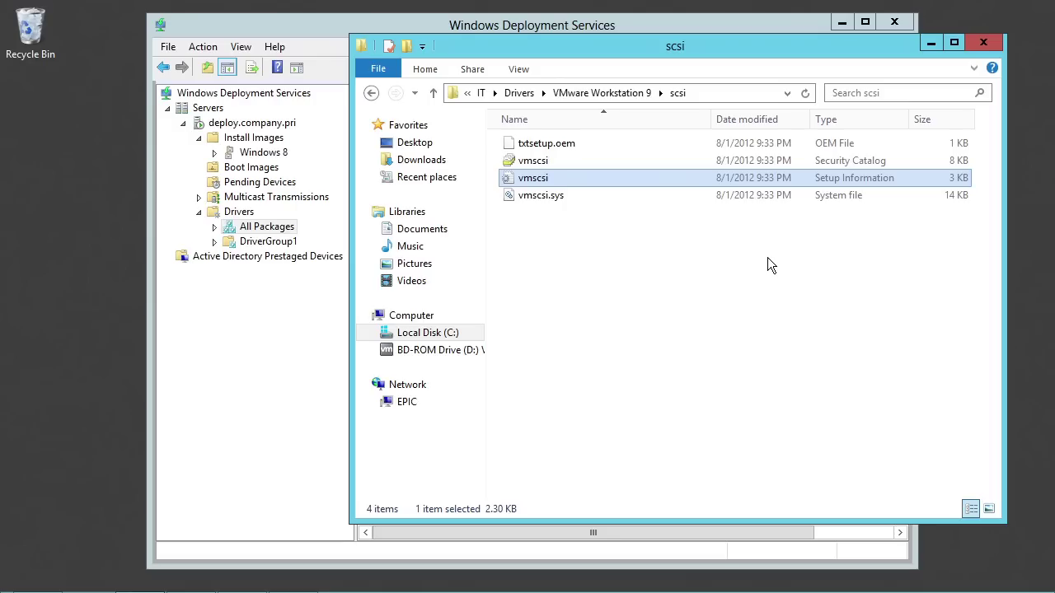
pyautogui.click(726, 280)
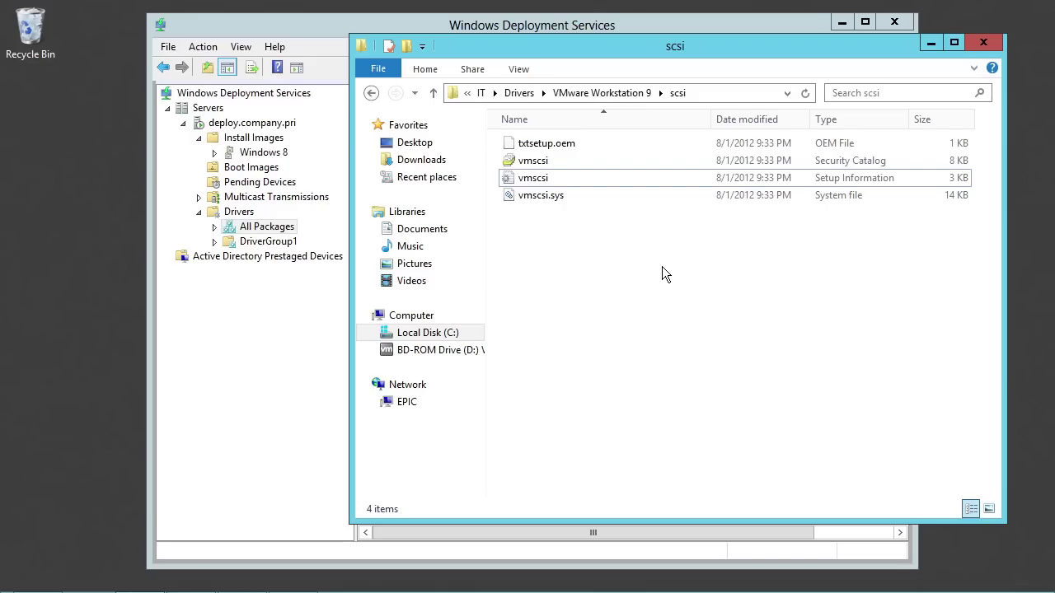
pyautogui.click(983, 43)
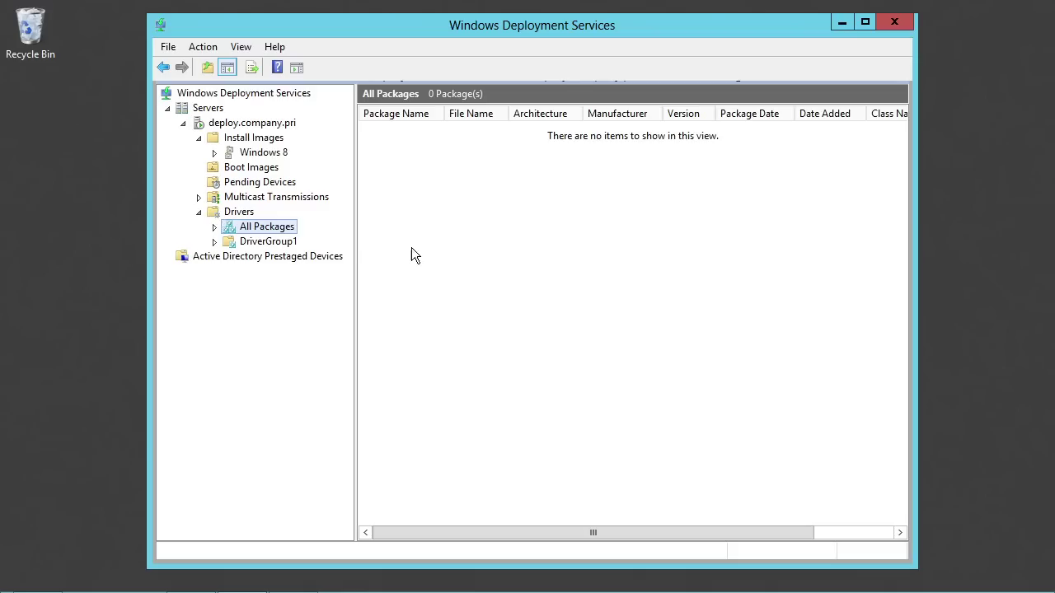
# Start adding driver packages under Drivers, selecting all packages from a folder with C:\IT\Drivers as the location.
pyautogui.click(238, 212)
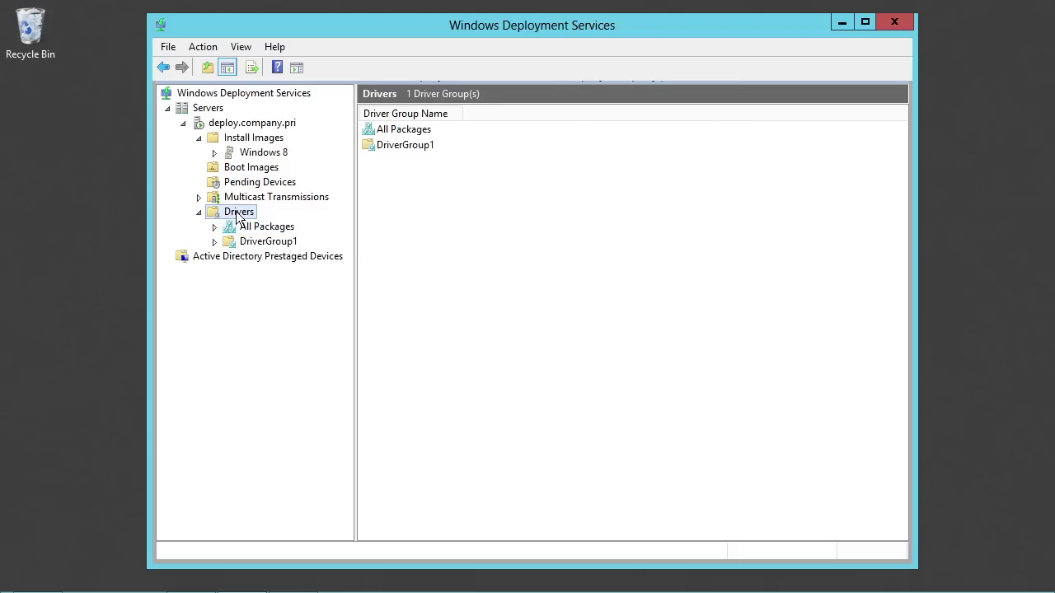
pyautogui.rightClick(237, 214)
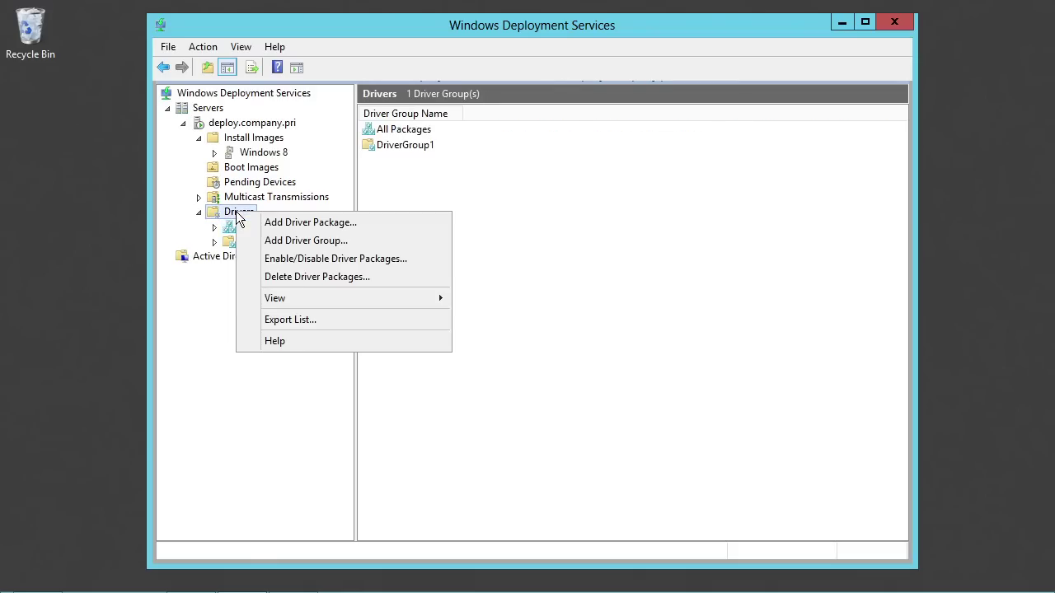
pyautogui.click(271, 221)
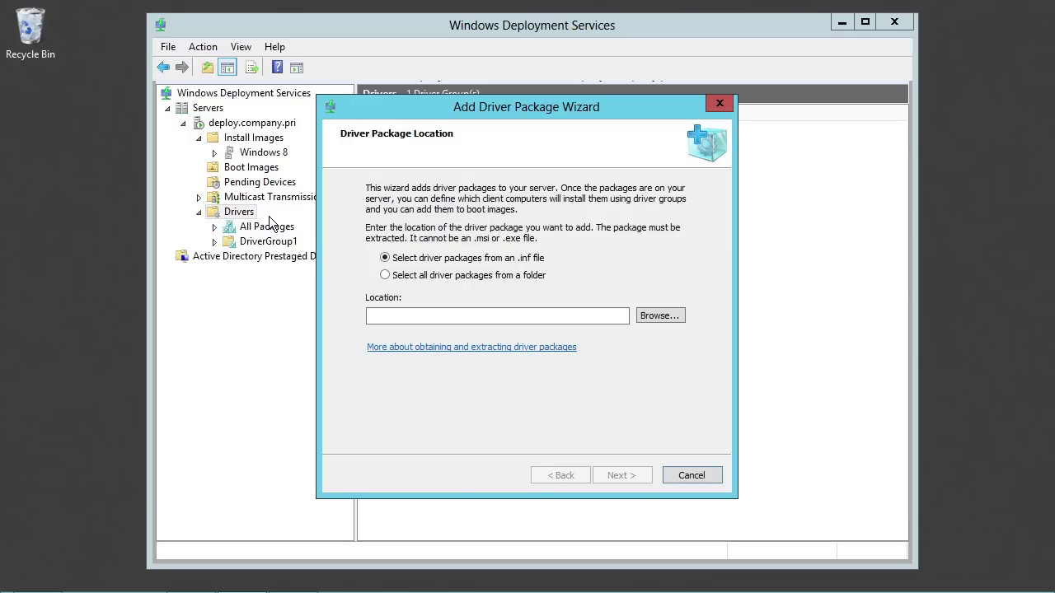
pyautogui.click(404, 276)
pyautogui.click(671, 317)
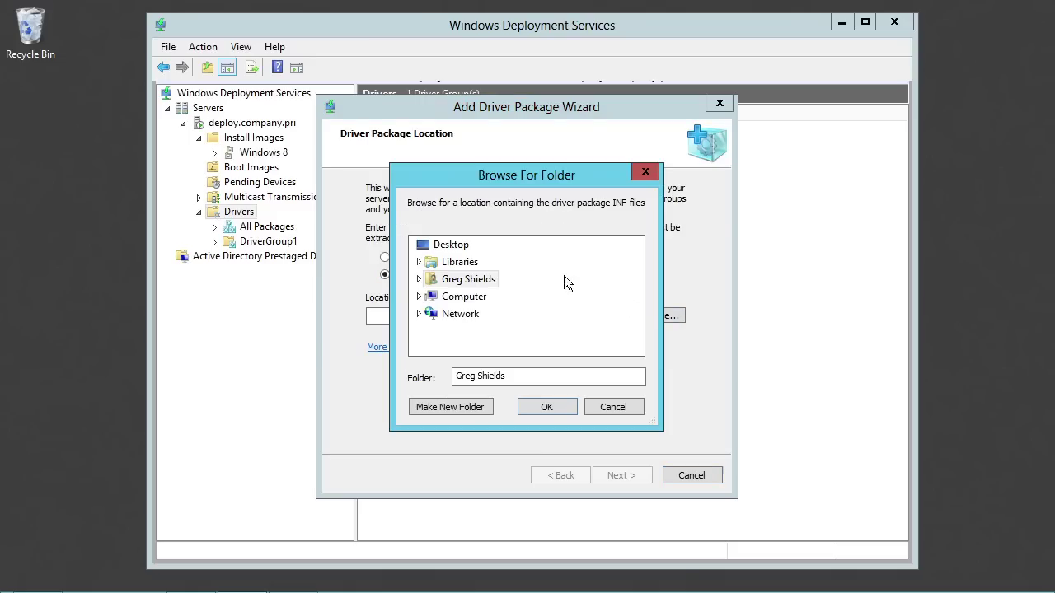
pyautogui.click(419, 296)
pyautogui.doubleClick(478, 314)
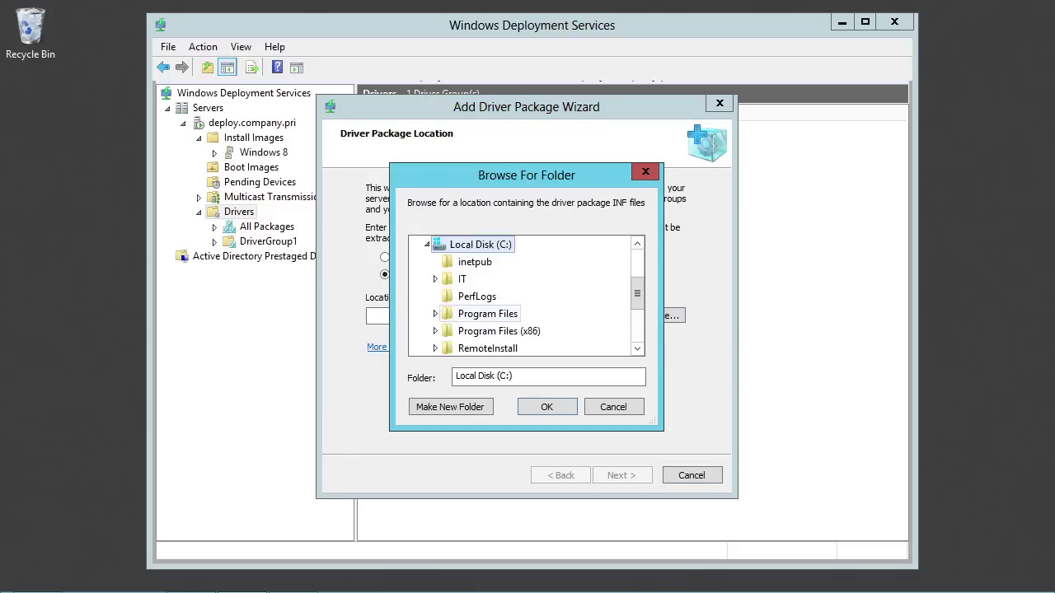
pyautogui.click(435, 279)
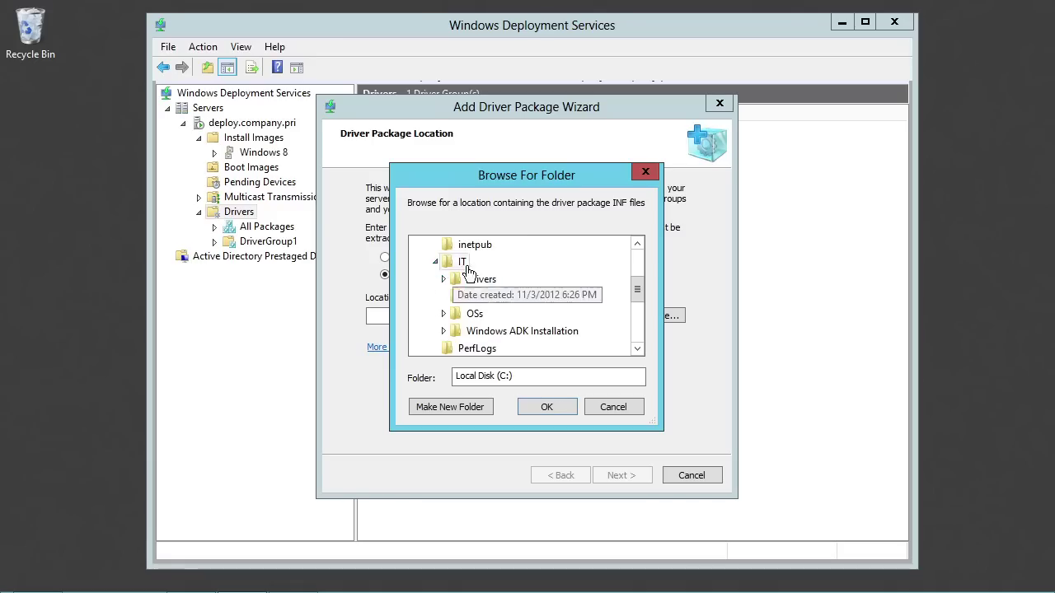
pyautogui.doubleClick(478, 279)
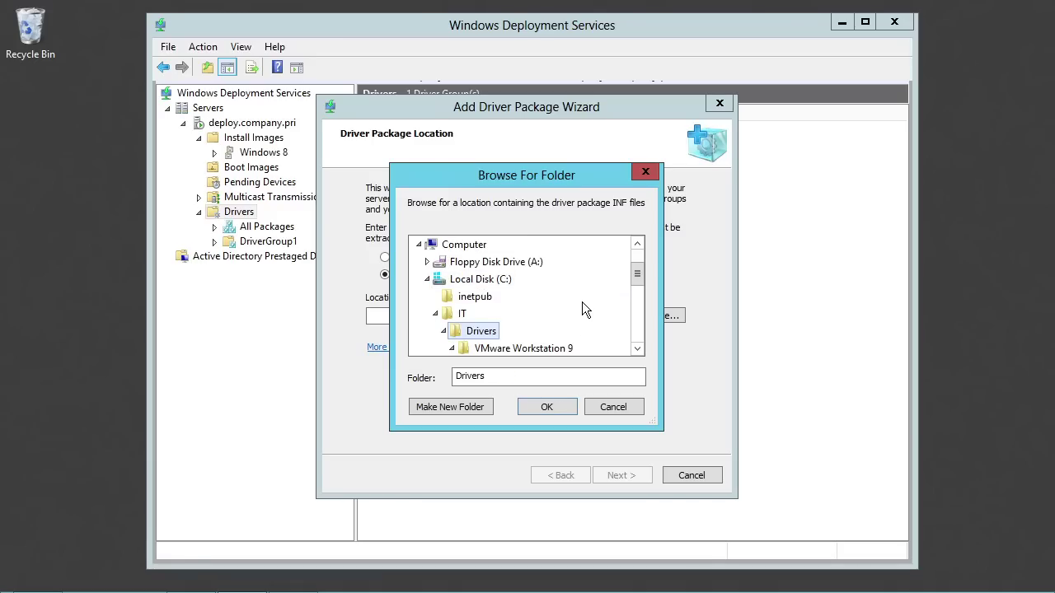
pyautogui.click(552, 406)
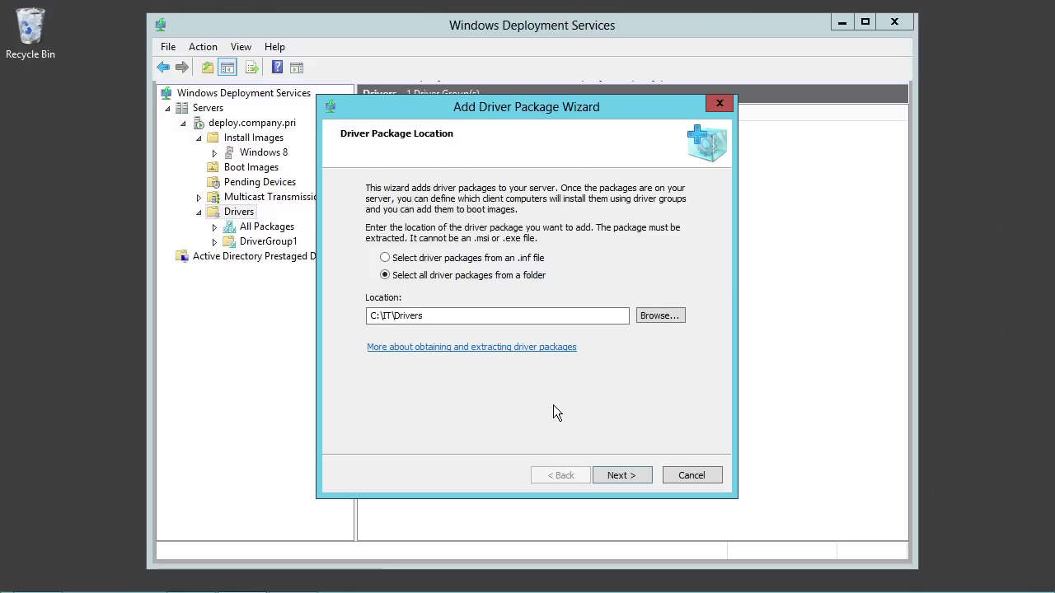
pyautogui.click(627, 475)
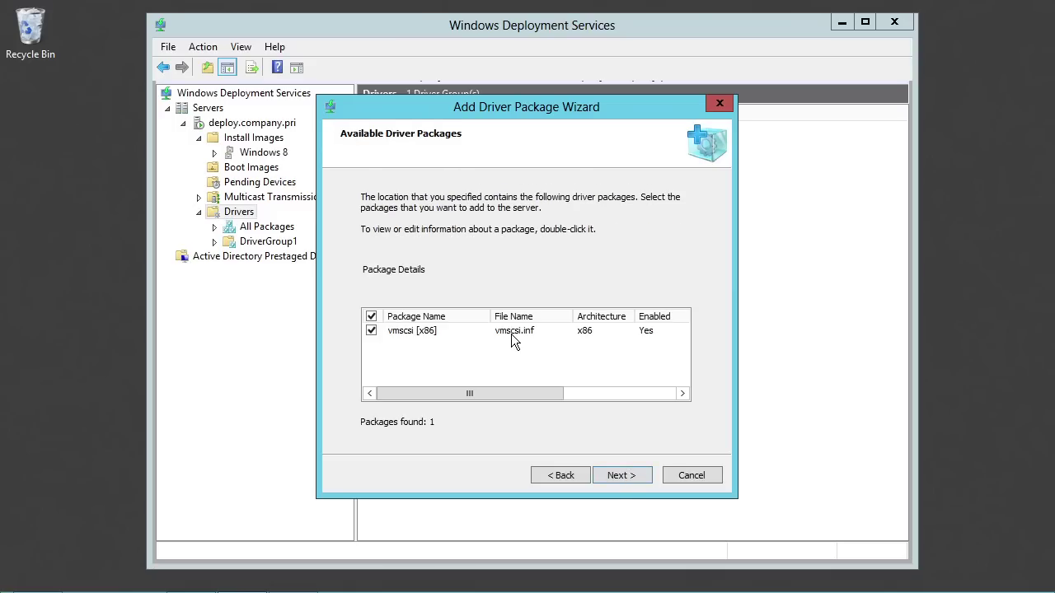
# Add the vmscsi [x86] driver package to the server and continue to the driver group options.
pyautogui.click(557, 333)
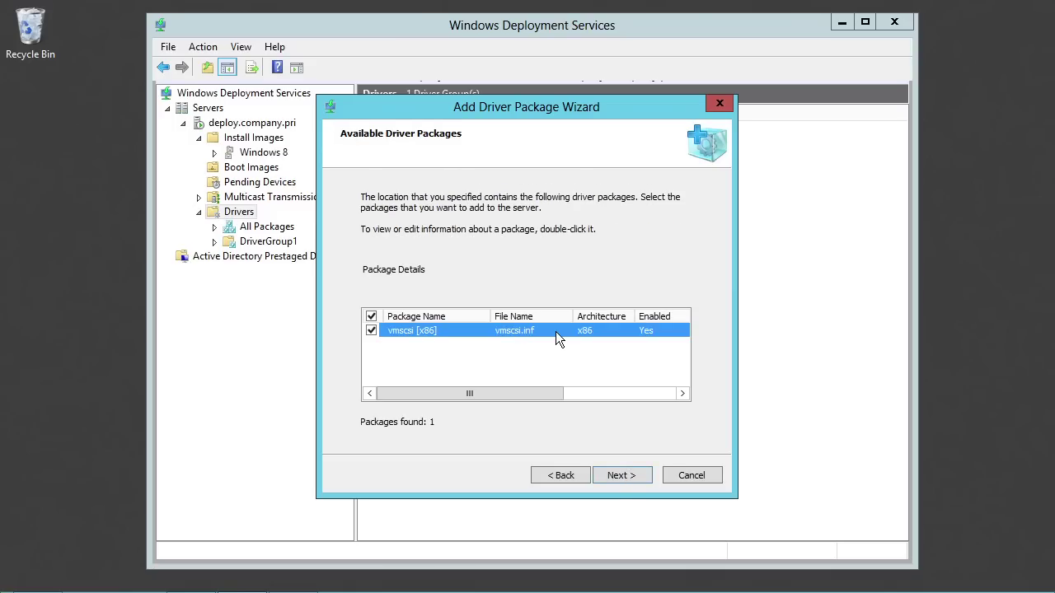
pyautogui.click(624, 475)
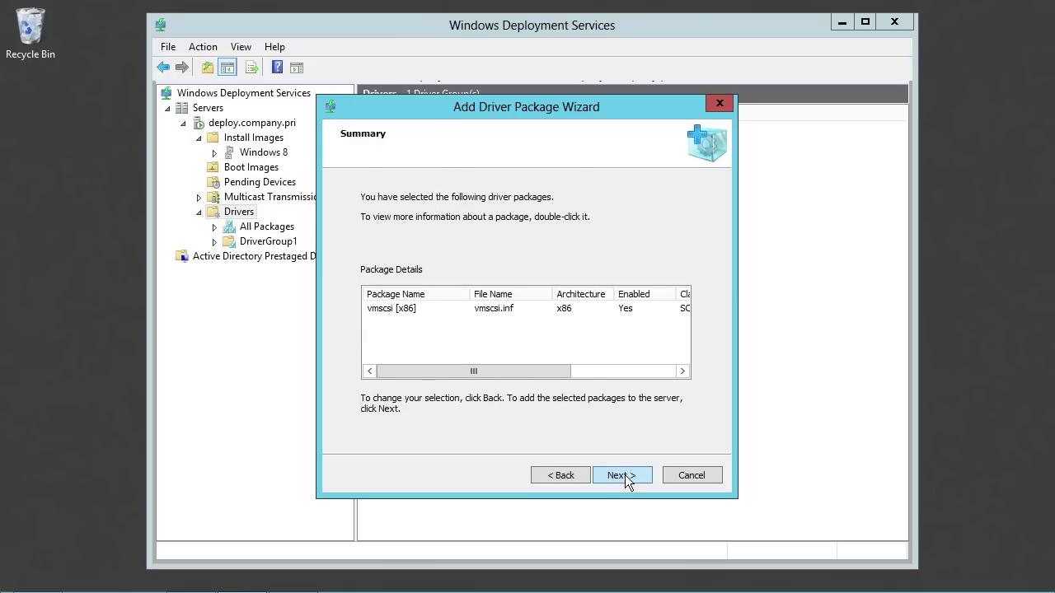
pyautogui.click(624, 474)
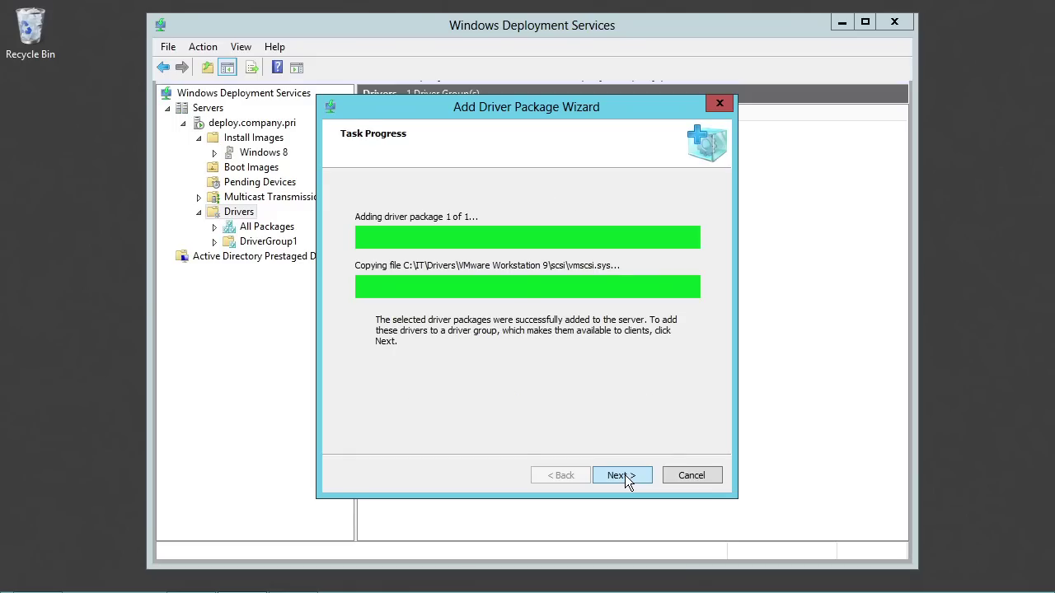
pyautogui.click(625, 475)
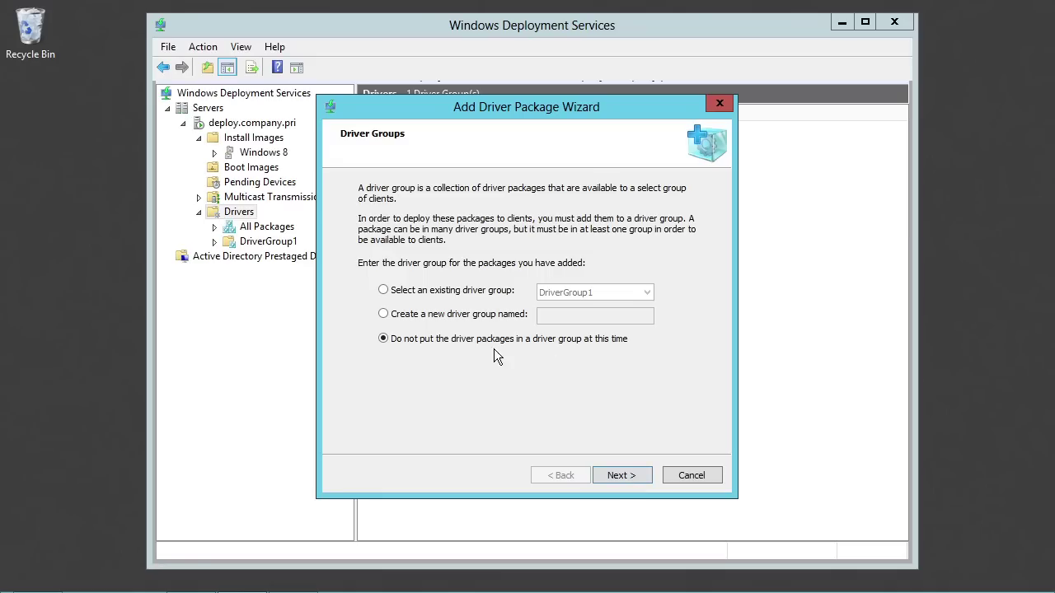
# Choose to create a new driver group for the added package and name it VMW9.
pyautogui.click(383, 314)
pyautogui.click(566, 322)
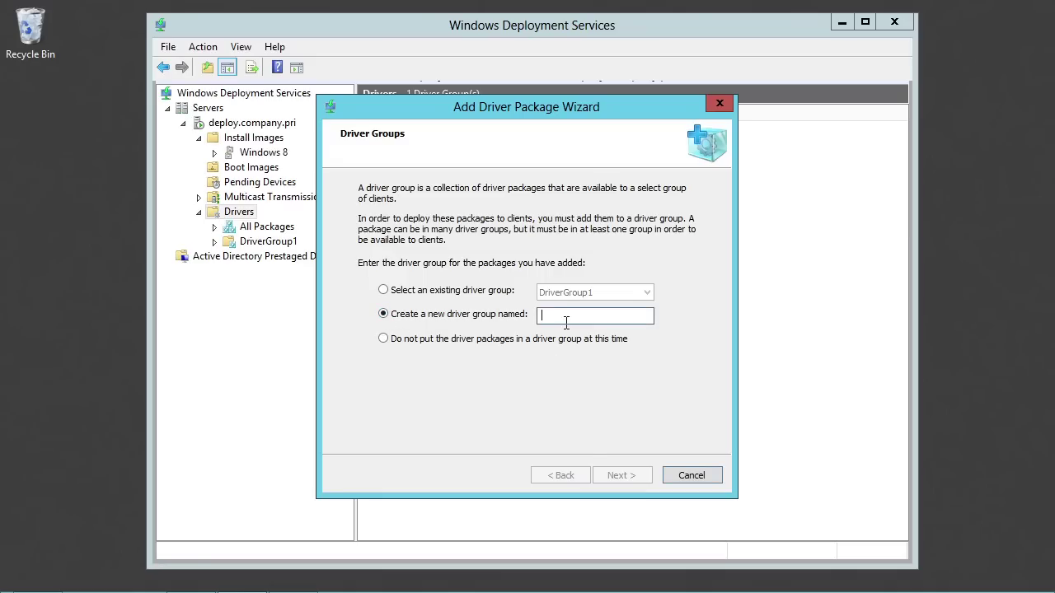
pyautogui.write('VMW9')
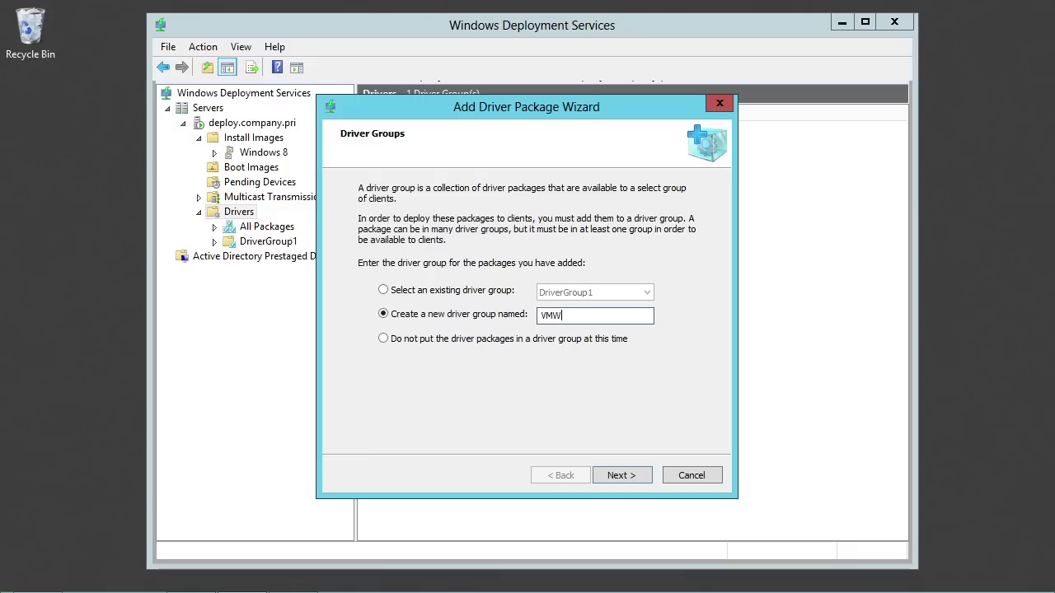